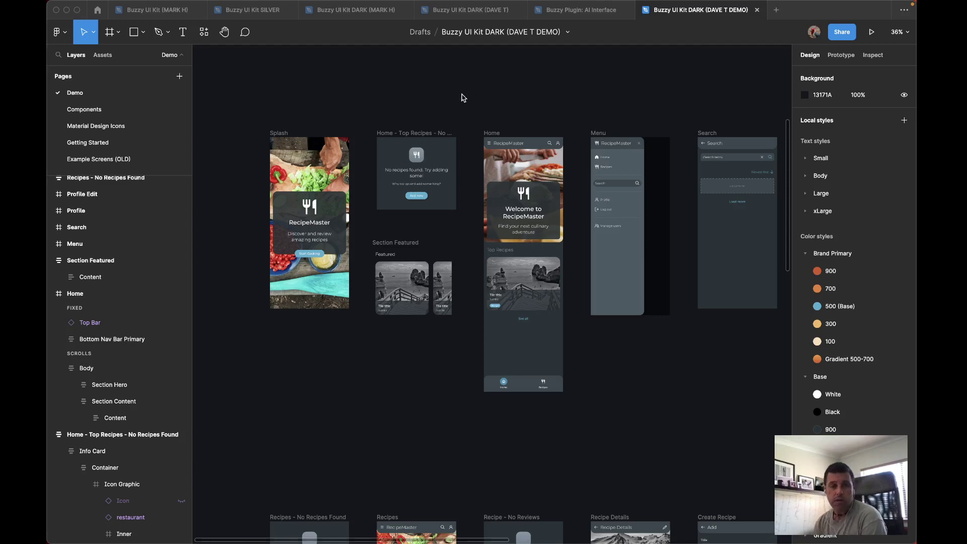
Select the Splash screen frame, then clear the selection to reveal the document styles.
{"action": "scroll", "coordinate": [462, 97], "scroll_direction": "down", "scroll_amount": 3}
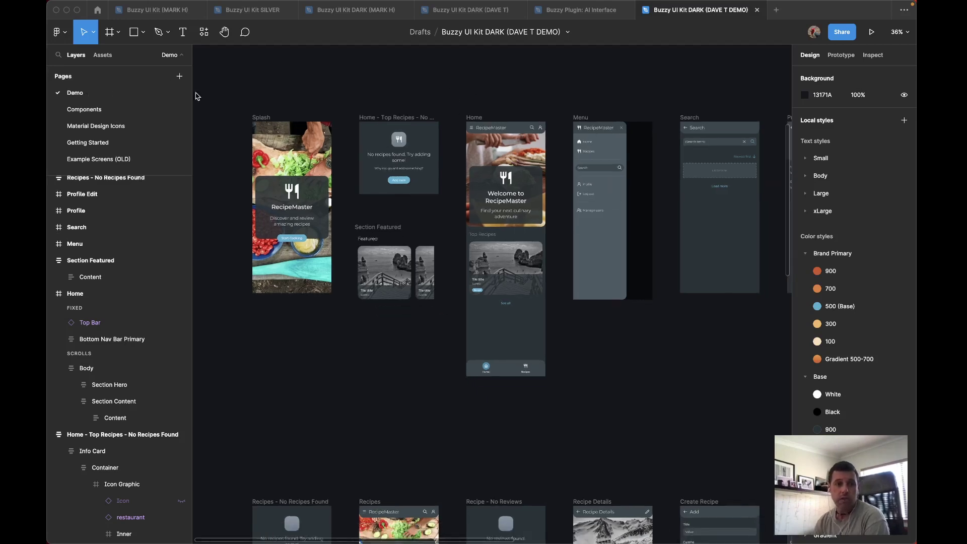
{"action": "scroll", "coordinate": [357, 104], "scroll_direction": "up", "scroll_amount": 10}
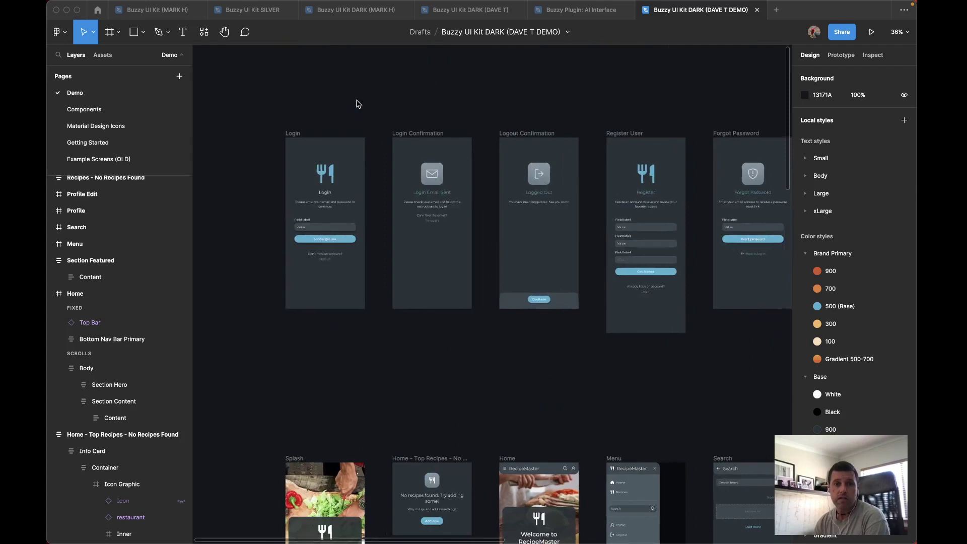
{"action": "scroll", "coordinate": [356, 104], "scroll_direction": "down", "scroll_amount": 11}
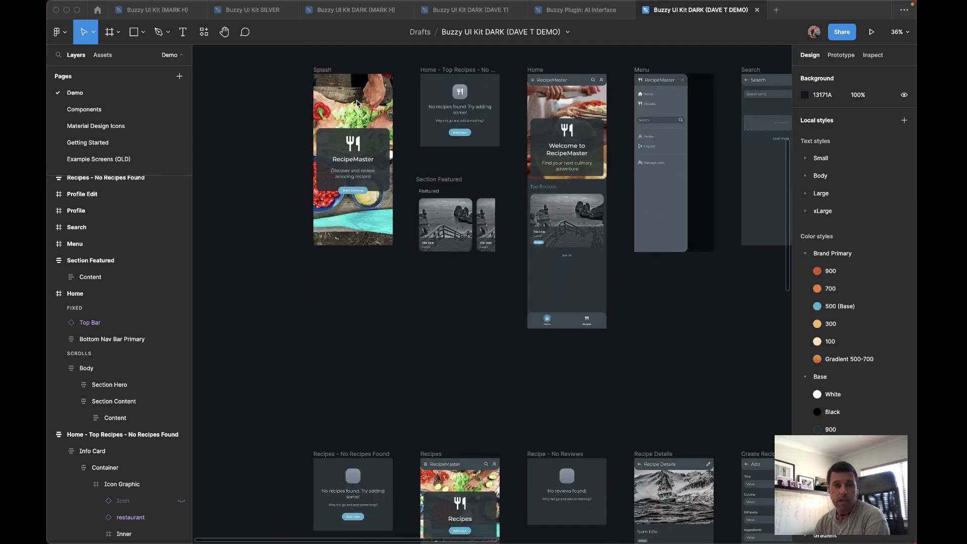
{"action": "scroll", "coordinate": [357, 104], "scroll_direction": "up", "scroll_amount": 1}
{"action": "scroll", "coordinate": [356, 104], "scroll_direction": "right", "scroll_amount": 1}
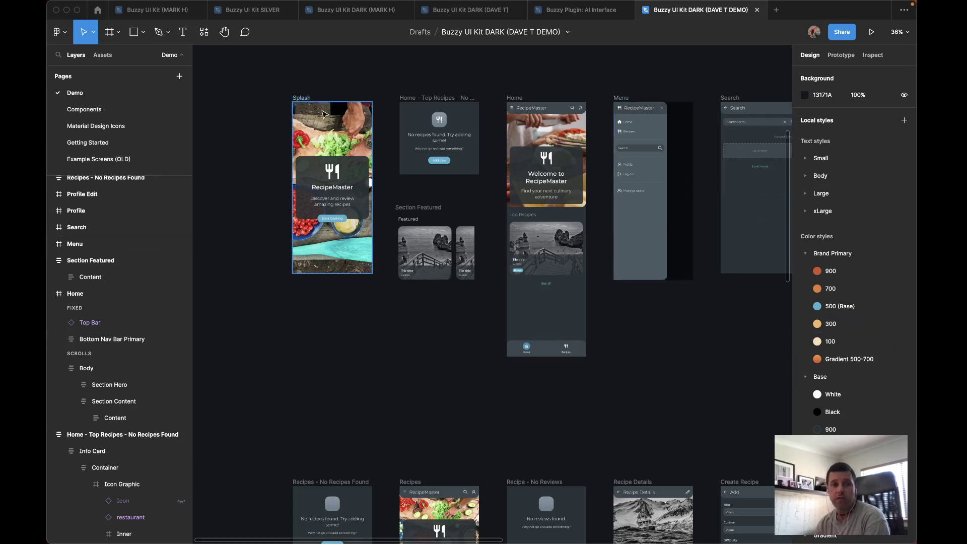
{"action": "left_click", "coordinate": [297, 103]}
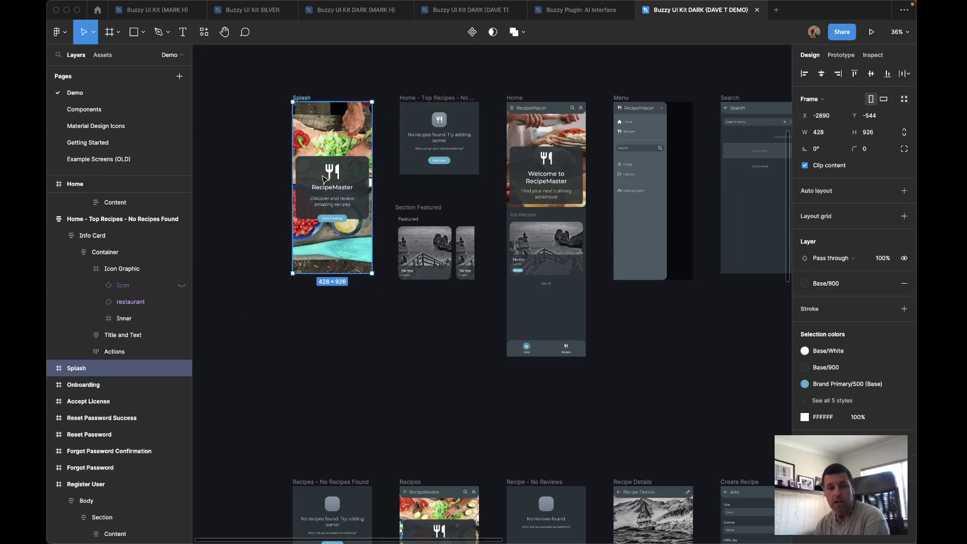
{"action": "left_click", "coordinate": [301, 368]}
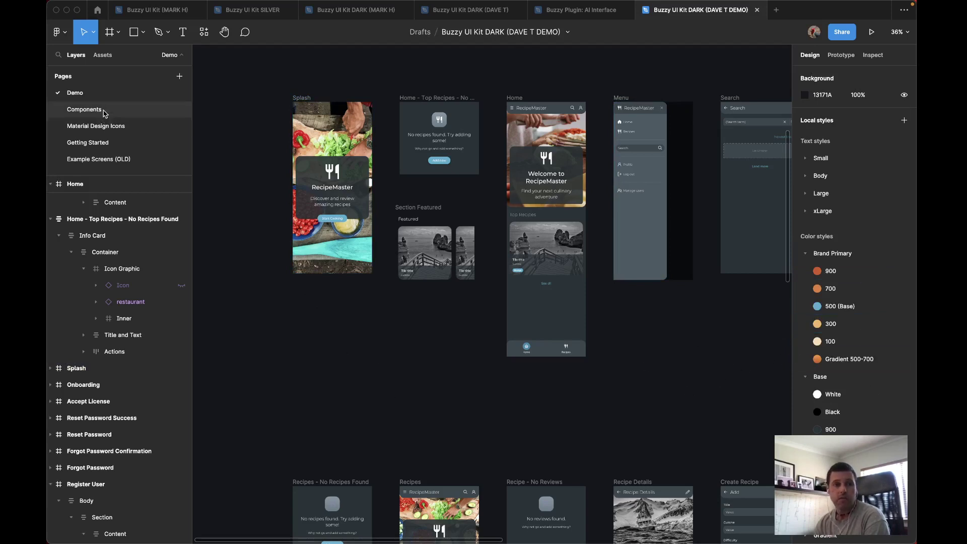
Go to the Components page and bring the Styles frame's brand, base, system and gradient swatches into view.
{"action": "left_click", "coordinate": [84, 109]}
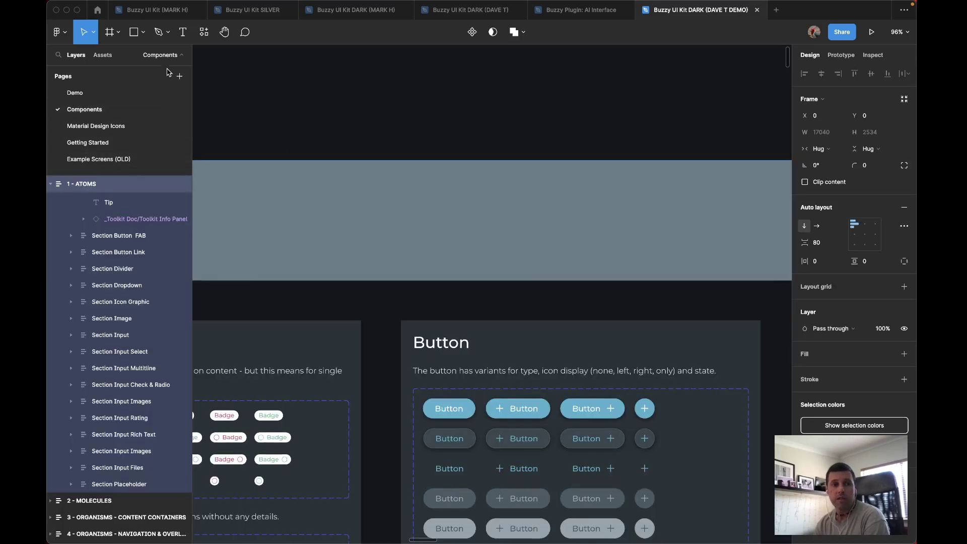
{"action": "scroll", "coordinate": [343, 157], "scroll_direction": "down", "scroll_amount": 15}
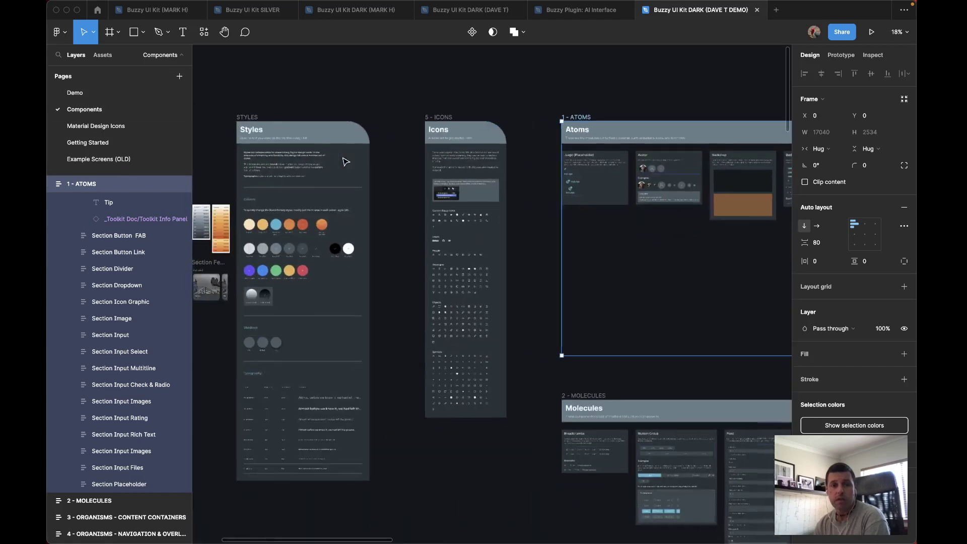
{"action": "scroll", "coordinate": [343, 158], "scroll_direction": "left", "scroll_amount": 3}
{"action": "scroll", "coordinate": [453, 211], "scroll_direction": "right", "scroll_amount": 2}
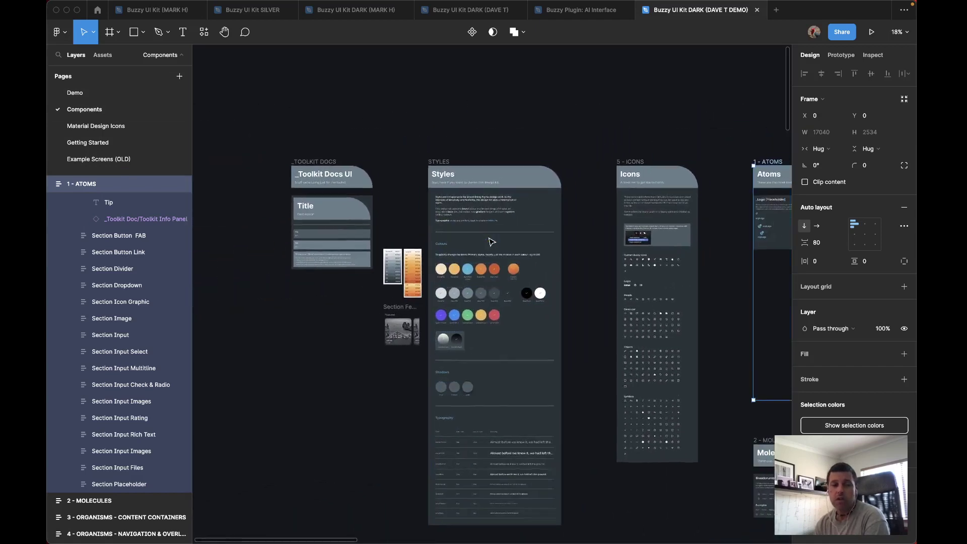
{"action": "scroll", "coordinate": [491, 242], "scroll_direction": "up", "scroll_amount": 5}
{"action": "scroll", "coordinate": [492, 241], "scroll_direction": "down", "scroll_amount": 3}
{"action": "scroll", "coordinate": [467, 210], "scroll_direction": "up", "scroll_amount": 3}
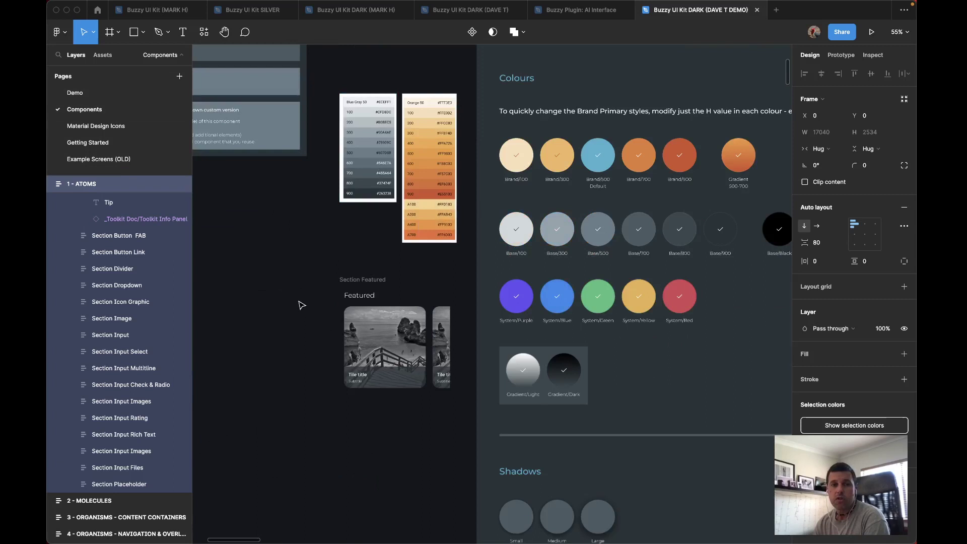
{"action": "scroll", "coordinate": [307, 285], "scroll_direction": "up", "scroll_amount": 1}
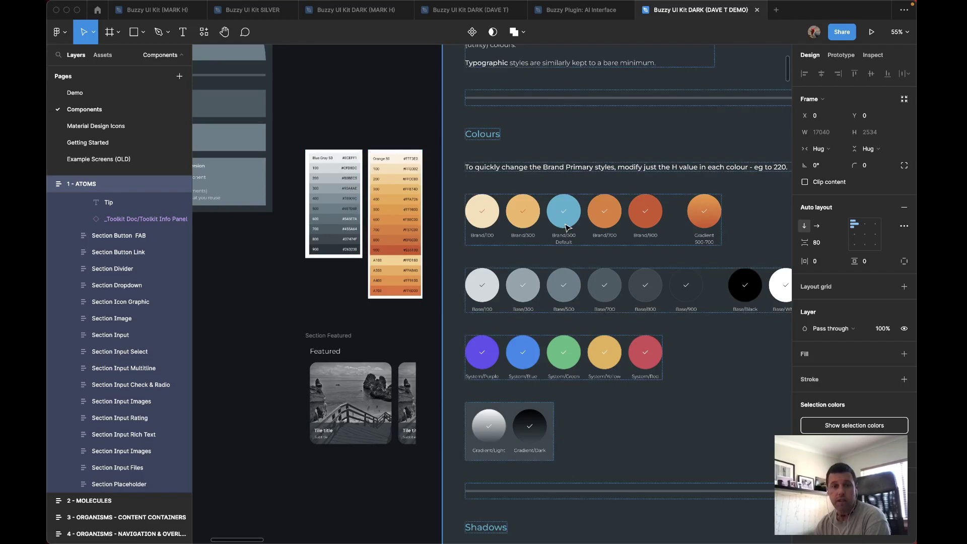
{"action": "scroll", "coordinate": [567, 228], "scroll_direction": "right", "scroll_amount": 15}
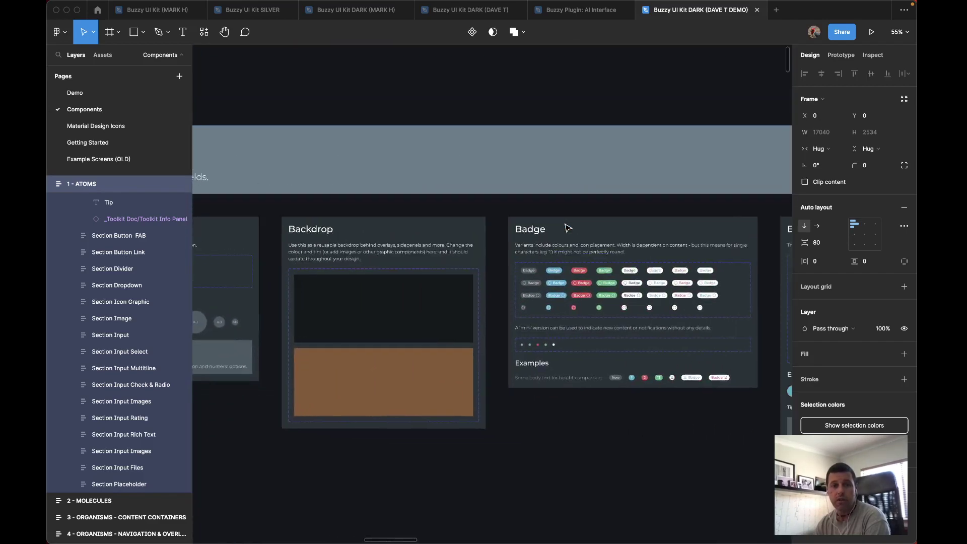
{"action": "scroll", "coordinate": [568, 228], "scroll_direction": "right", "scroll_amount": 5}
{"action": "scroll", "coordinate": [568, 267], "scroll_direction": "left", "scroll_amount": 15}
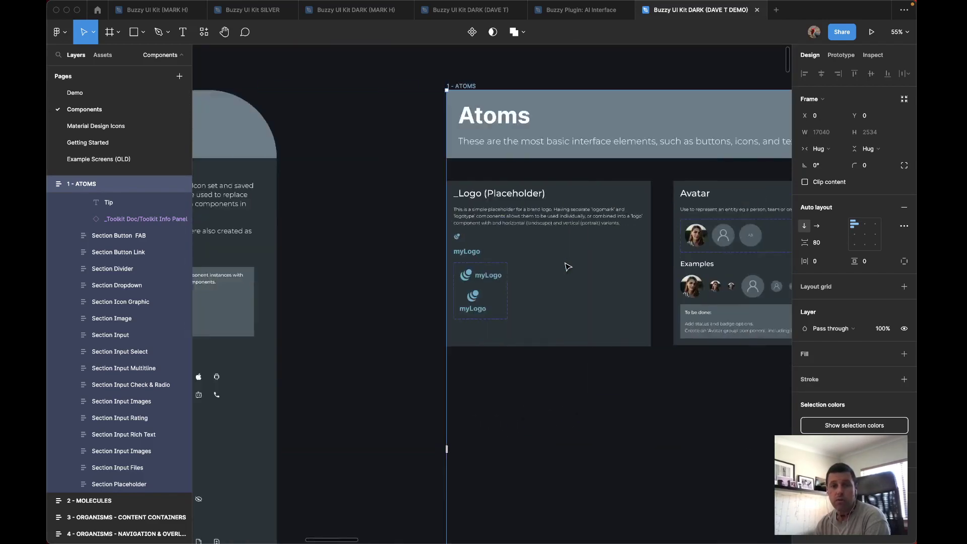
{"action": "scroll", "coordinate": [568, 267], "scroll_direction": "left", "scroll_amount": 15}
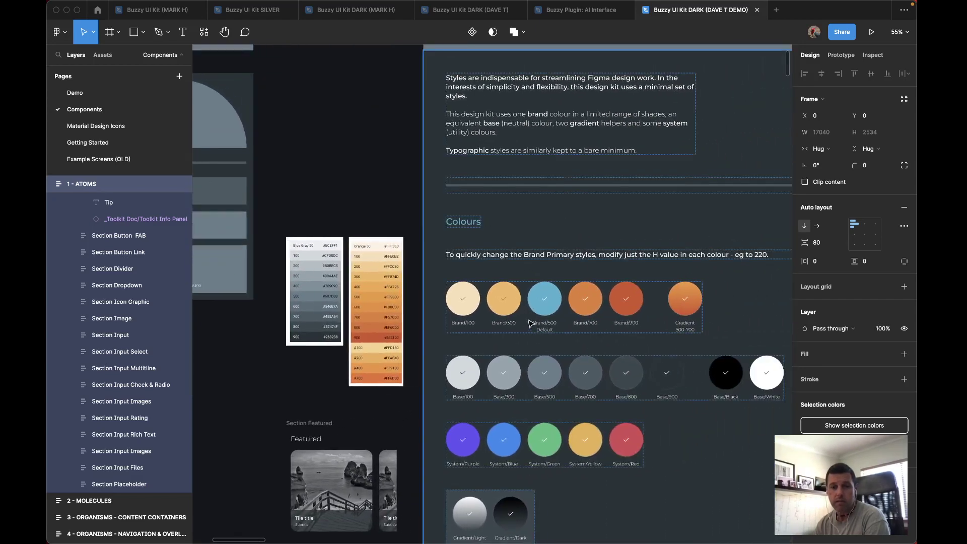
Recolour the 500 (Base) brand colour style to orange F29C38, sampled from the canvas.
{"action": "left_click", "coordinate": [539, 308]}
{"action": "key", "text": "Escape"}
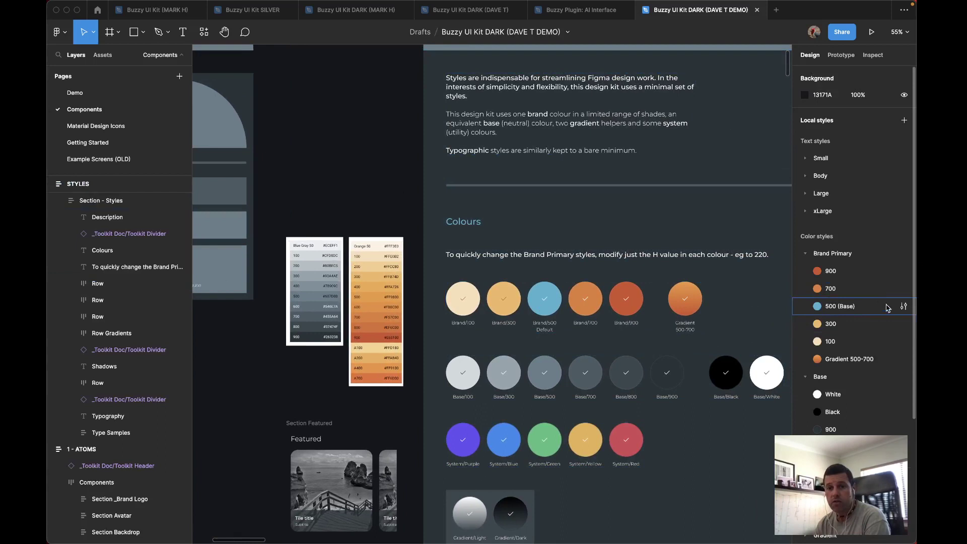
{"action": "left_click", "coordinate": [903, 306]}
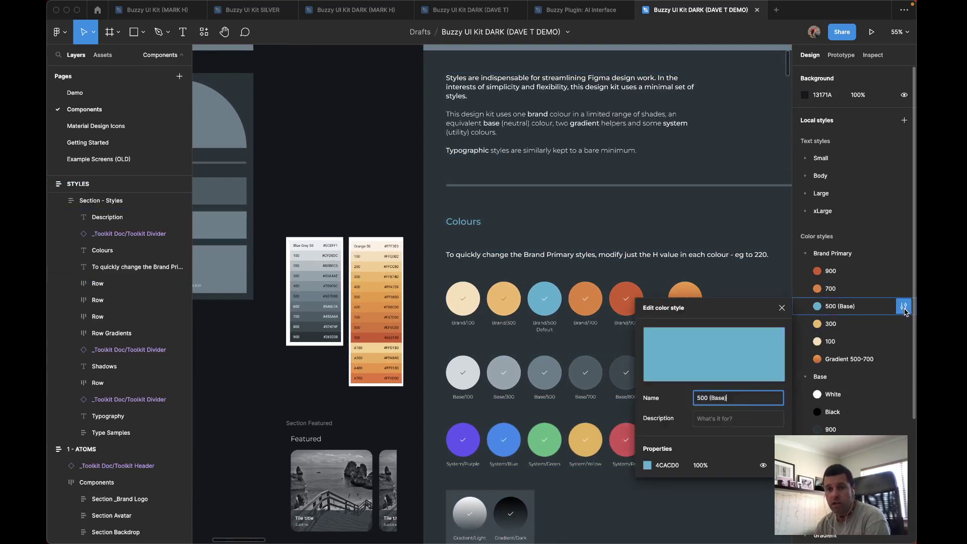
{"action": "left_click", "coordinate": [647, 465]}
{"action": "left_click", "coordinate": [526, 433]}
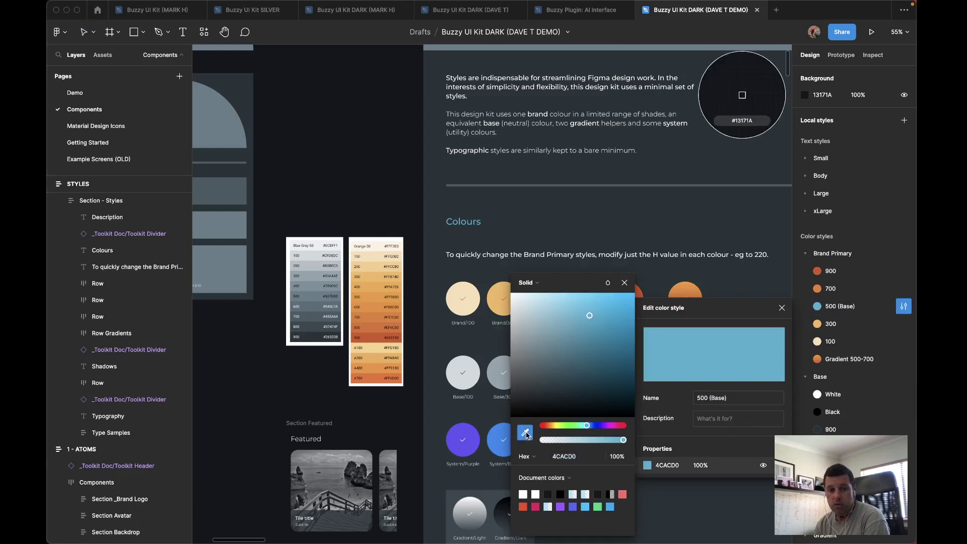
{"action": "left_click", "coordinate": [371, 298]}
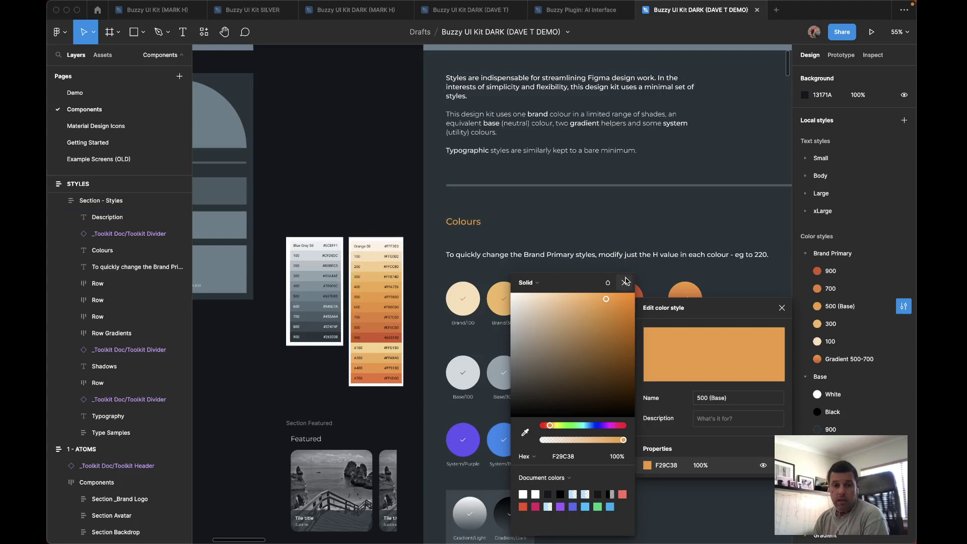
Close the colour style editor and bring the Button component's variants into view.
{"action": "left_click", "coordinate": [370, 175]}
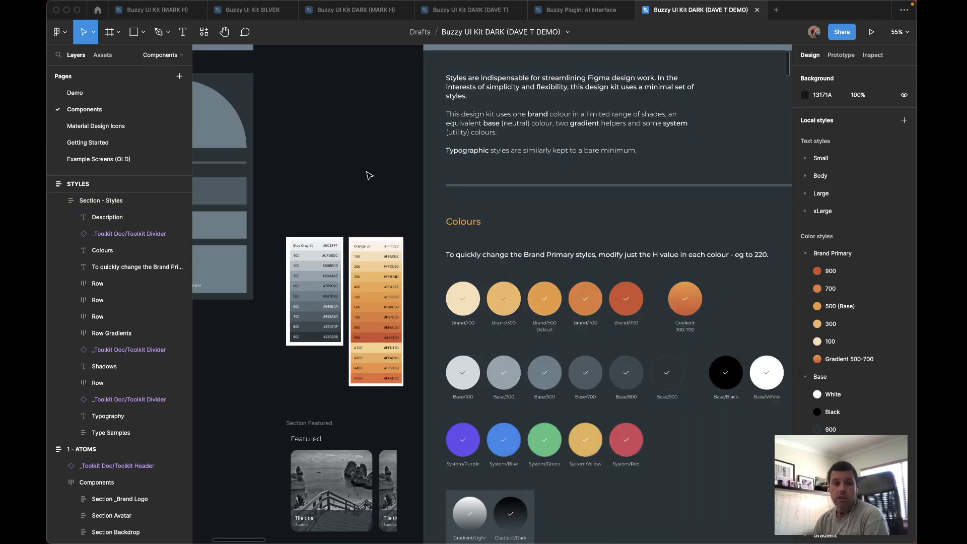
{"action": "scroll", "coordinate": [579, 136], "scroll_direction": "down", "scroll_amount": 15}
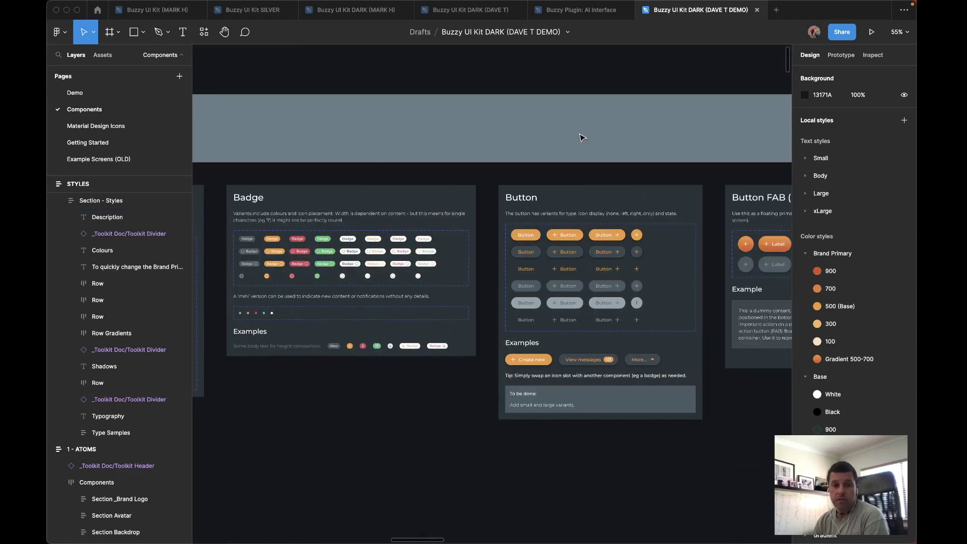
{"action": "scroll", "coordinate": [579, 136], "scroll_direction": "right", "scroll_amount": 4}
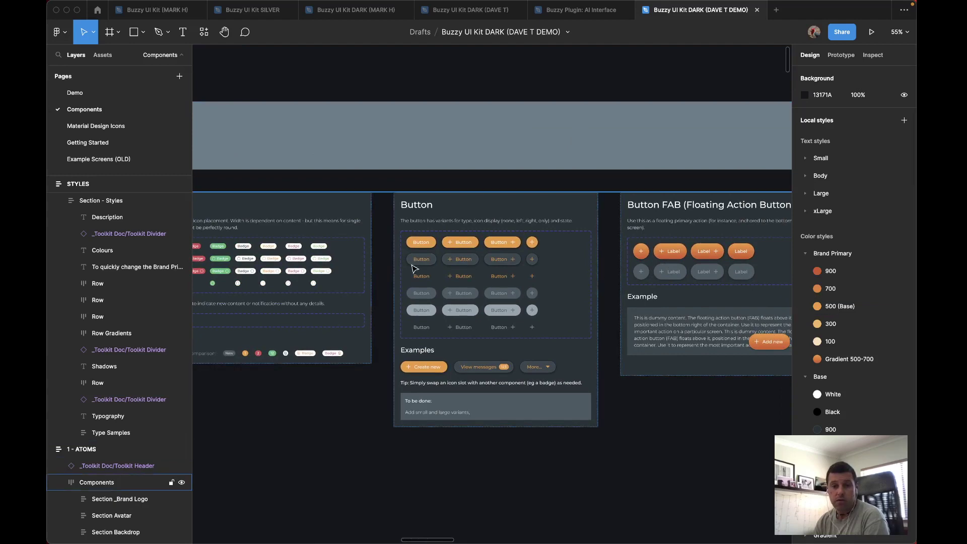
{"action": "scroll", "coordinate": [466, 243], "scroll_direction": "up", "scroll_amount": 6}
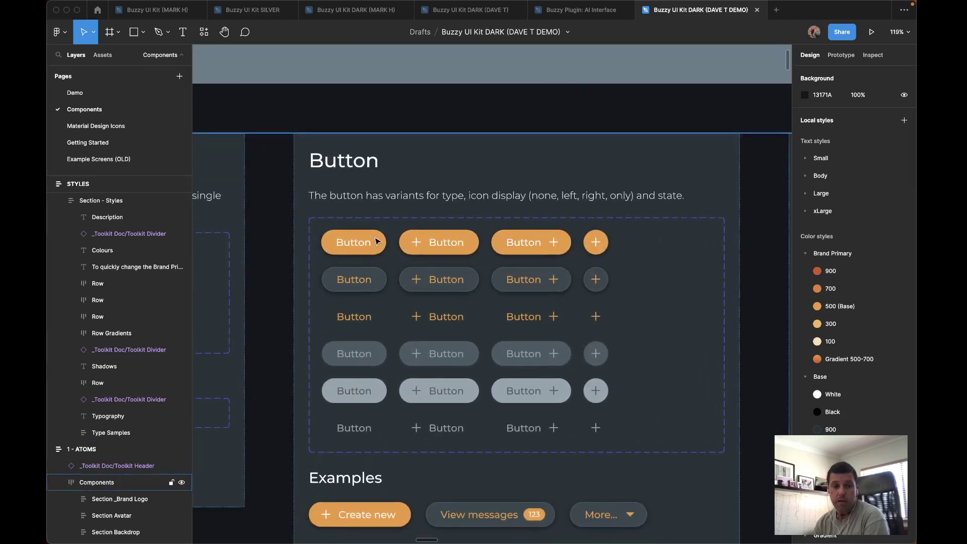
Apply the Brand Primary/Gradient 500-700 style as the fill of all four Primary button variants.
{"action": "left_click", "coordinate": [370, 243]}
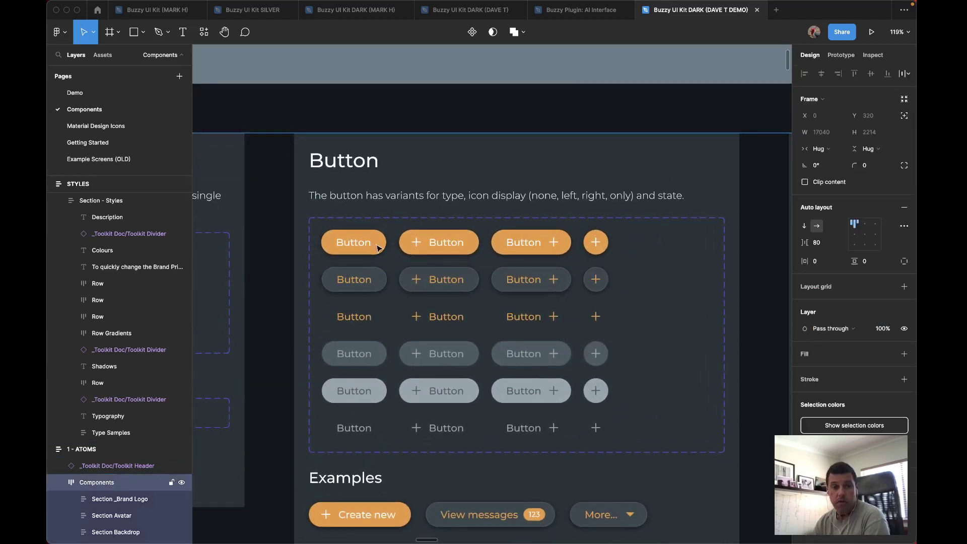
{"action": "left_click", "coordinate": [379, 247]}
{"action": "left_click", "coordinate": [378, 246]}
{"action": "left_click", "coordinate": [377, 245]}
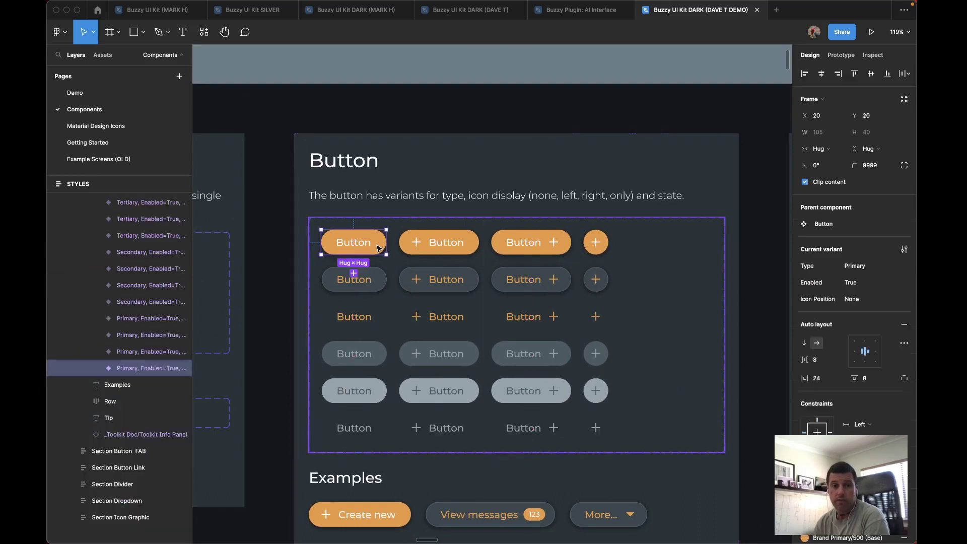
{"action": "left_click", "coordinate": [469, 242], "text": "shift"}
{"action": "left_click", "coordinate": [532, 242], "text": "shift"}
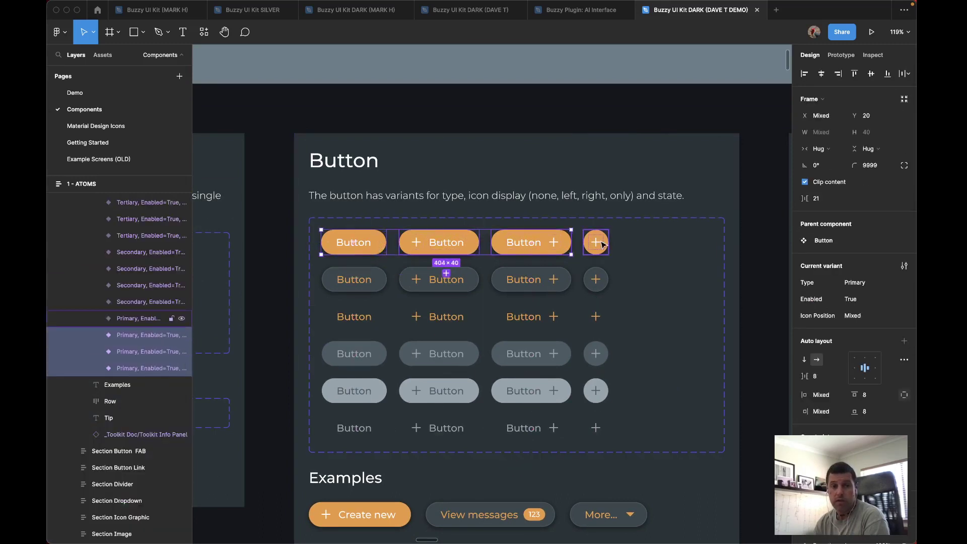
{"action": "left_click", "coordinate": [599, 243], "text": "shift"}
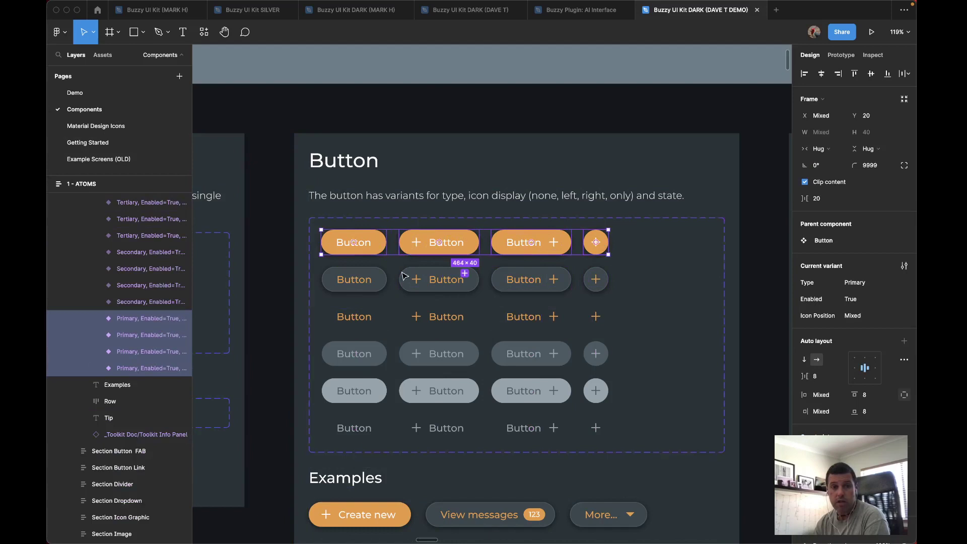
{"action": "scroll", "coordinate": [797, 372], "scroll_direction": "down", "scroll_amount": 5}
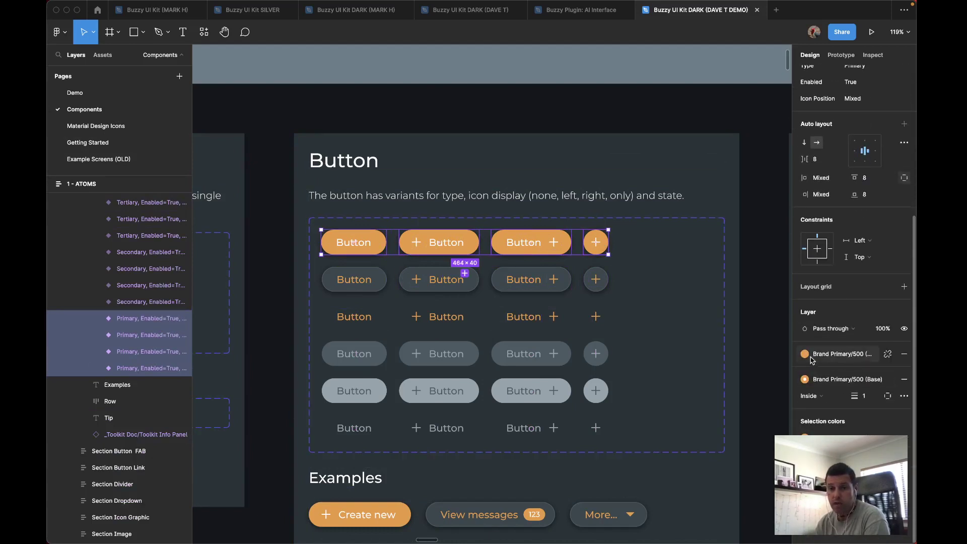
{"action": "left_click", "coordinate": [809, 356]}
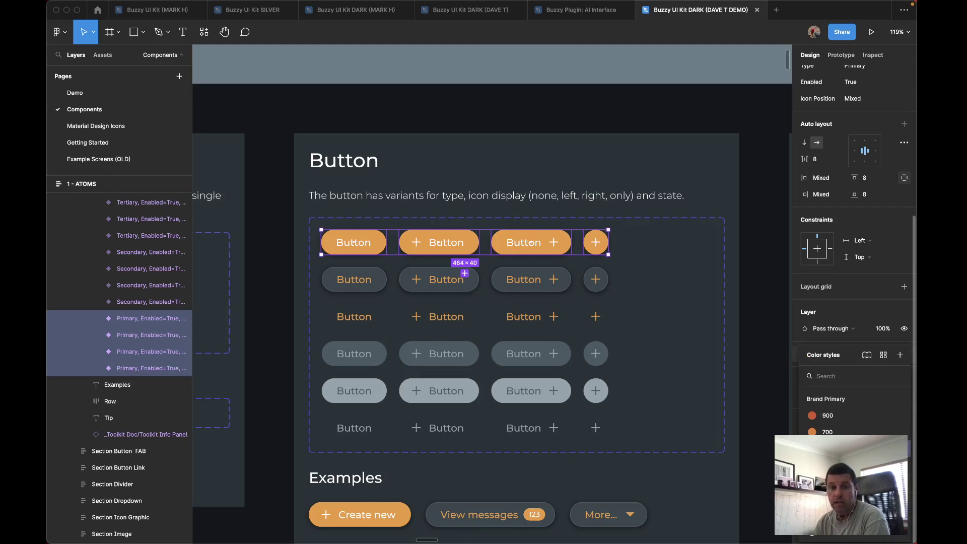
{"action": "left_click", "coordinate": [283, 218]}
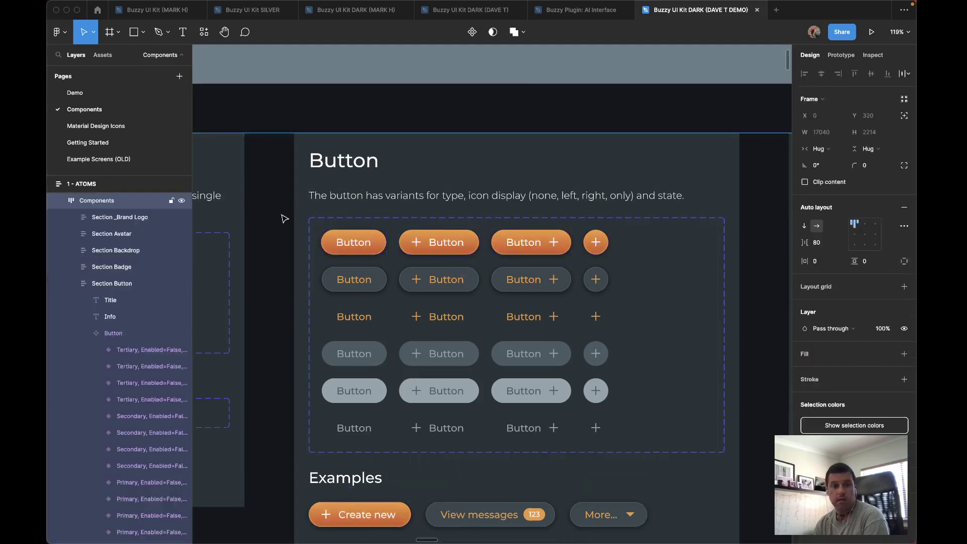
Switch to the Demo page, look over the RecipeMaster screens, and select the Home frame.
{"action": "left_click", "coordinate": [97, 91]}
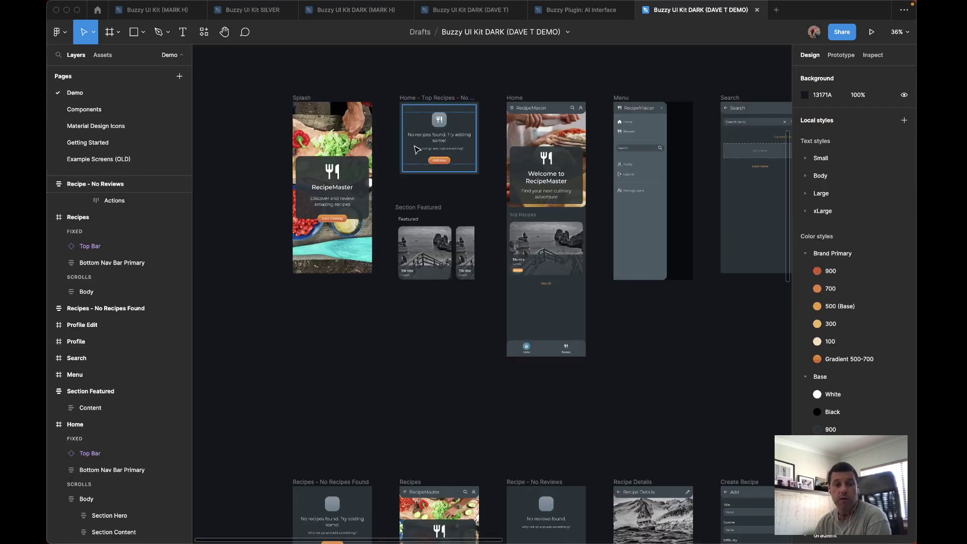
{"action": "scroll", "coordinate": [414, 143], "scroll_direction": "up", "scroll_amount": 5}
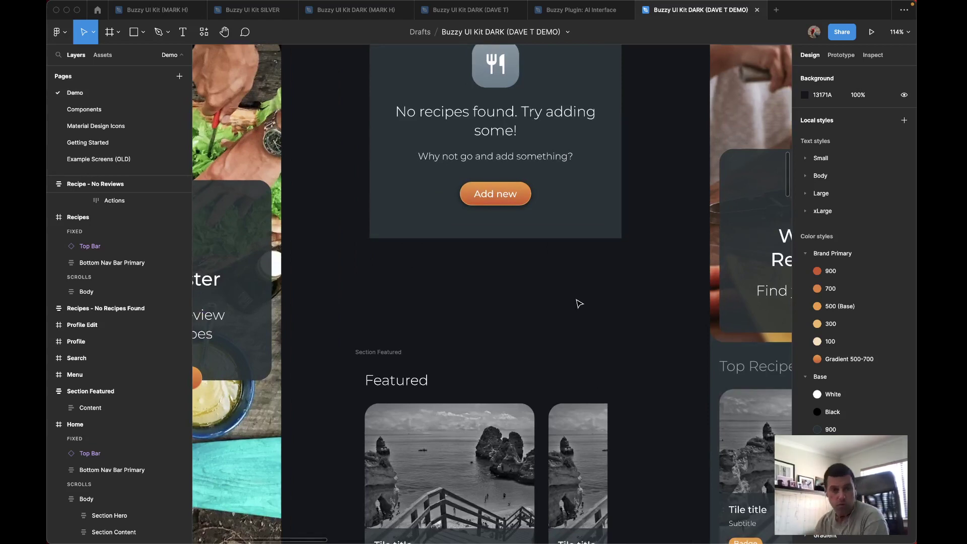
{"action": "scroll", "coordinate": [579, 303], "scroll_direction": "down", "scroll_amount": 5}
{"action": "scroll", "coordinate": [579, 304], "scroll_direction": "right", "scroll_amount": 7}
{"action": "scroll", "coordinate": [579, 304], "scroll_direction": "up", "scroll_amount": 4}
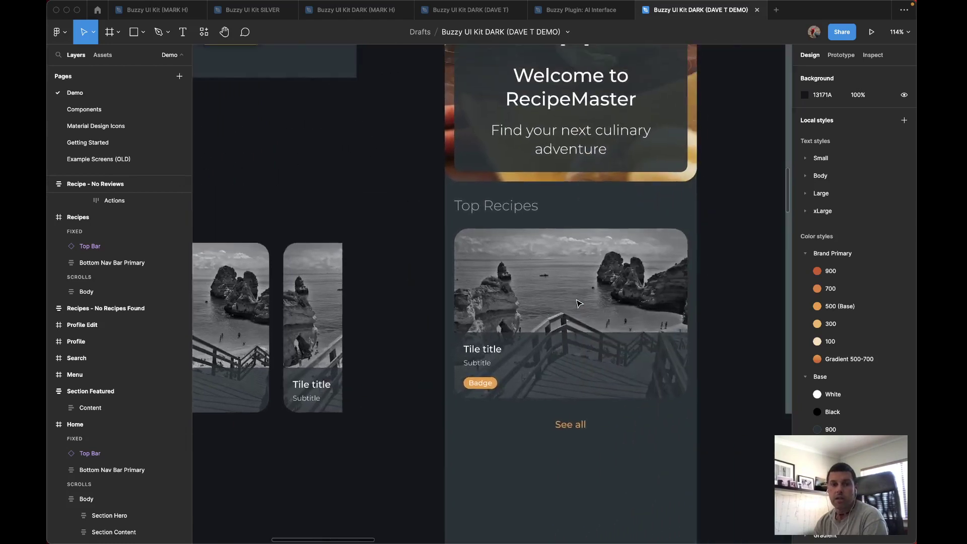
{"action": "scroll", "coordinate": [579, 303], "scroll_direction": "down", "scroll_amount": 5}
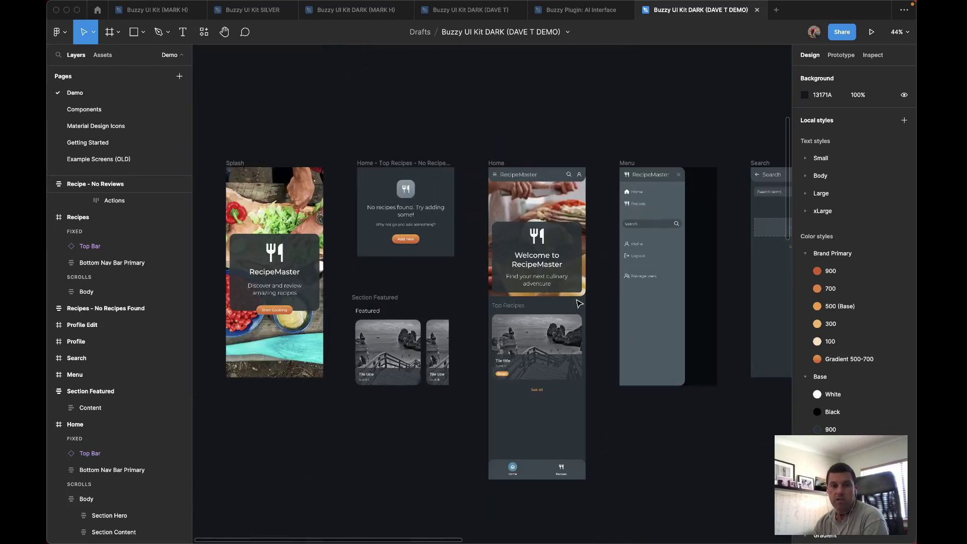
{"action": "left_click", "coordinate": [496, 163]}
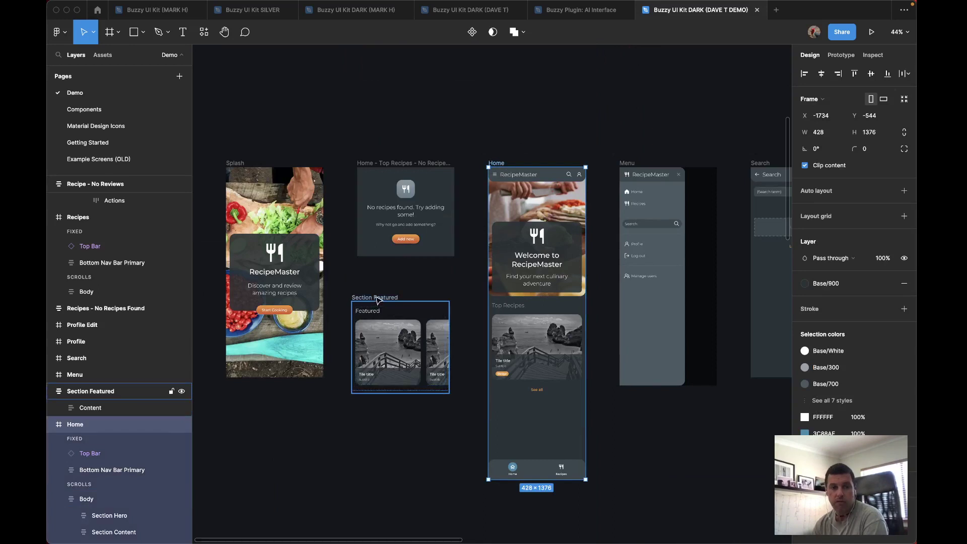
Drag Section Featured into the Home frame's Body auto layout, just above Top Recipes.
{"action": "left_click_drag", "start_coordinate": [378, 300], "coordinate": [487, 304]}
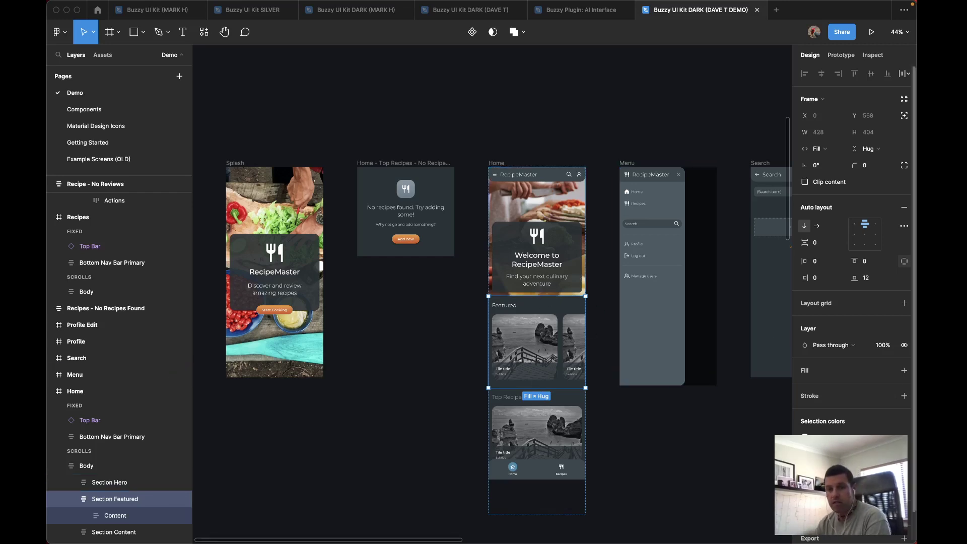
Fill Section Featured with the Brand Primary/Gradient 500-700 colour style.
{"action": "left_click", "coordinate": [888, 370]}
{"action": "left_click", "coordinate": [831, 465]}
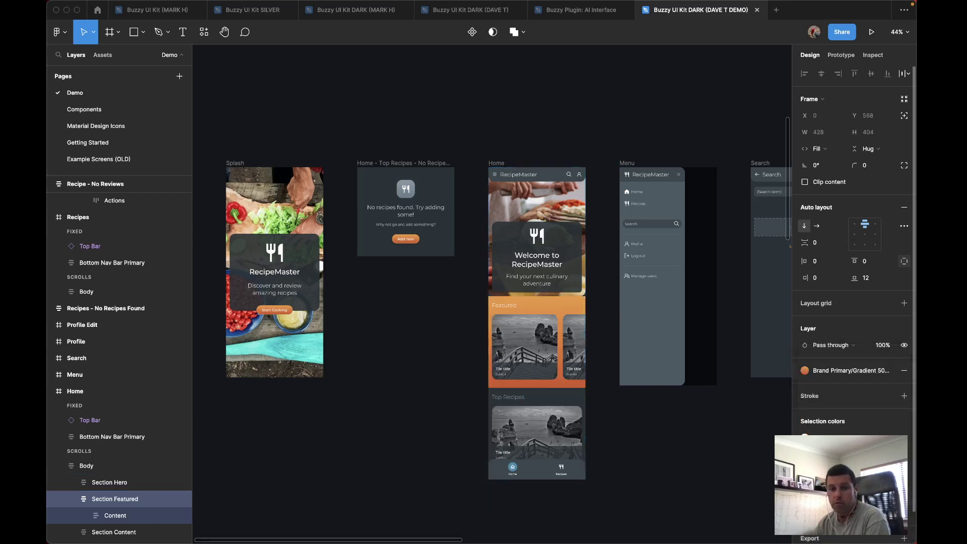